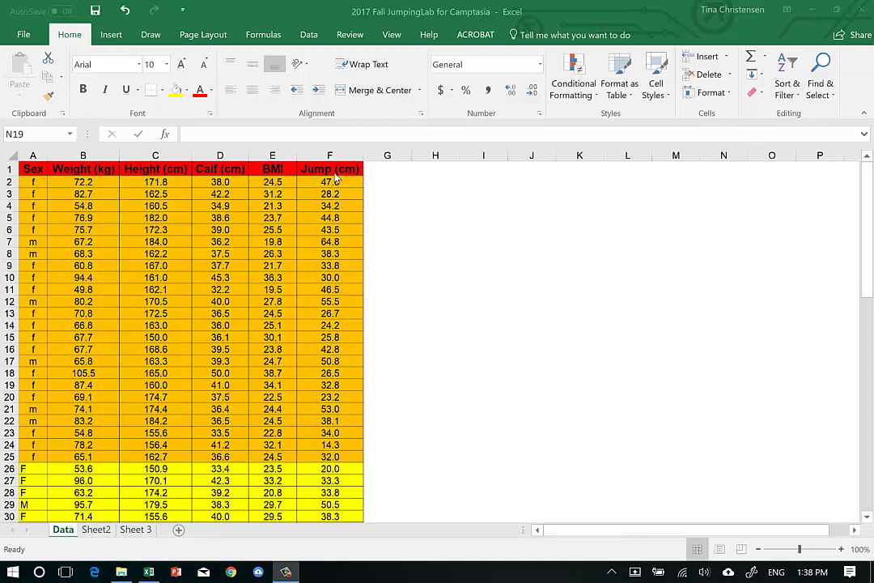
- Select the Weight values B2:B77 together with the Jump values F2:F77
{"action": "left_click", "coordinate": [79, 183]}
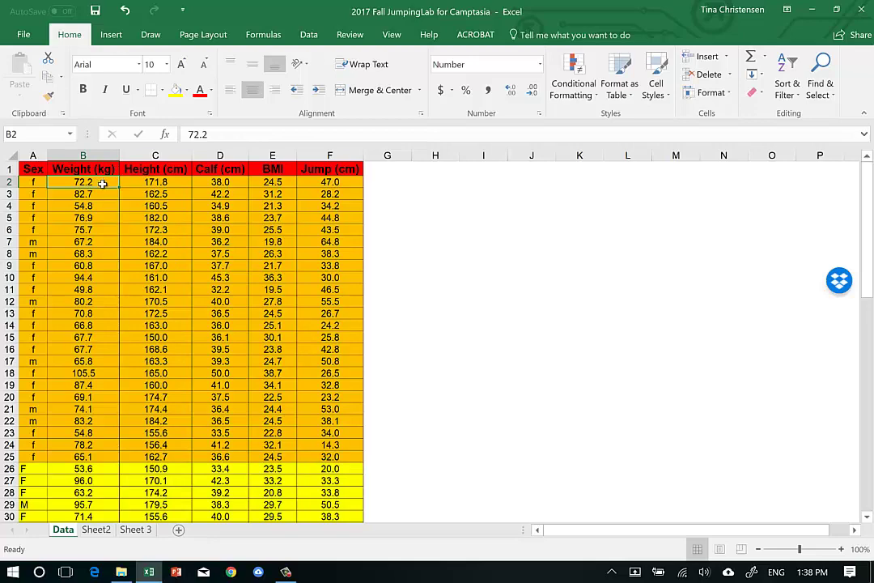
{"action": "mouse_move", "coordinate": [102, 184]}
{"action": "left_mouse_down"}
{"action": "mouse_move", "coordinate": [83, 527]}
{"action": "mouse_move", "coordinate": [93, 538]}
{"action": "mouse_move", "coordinate": [101, 489]}
{"action": "left_mouse_up"}
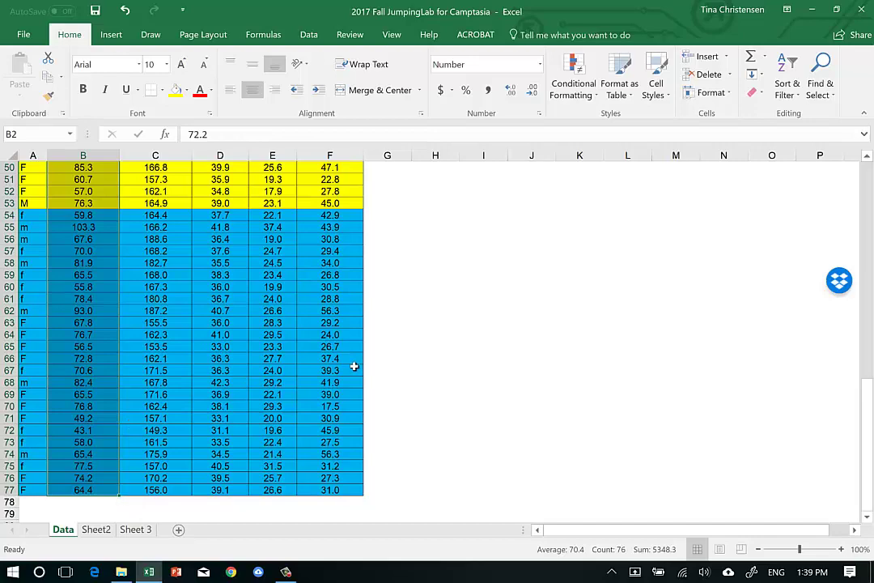
{"action": "scroll", "coordinate": [466, 319], "scroll_direction": "up", "scroll_amount": 10}
{"action": "scroll", "coordinate": [467, 319], "scroll_direction": "up", "scroll_amount": 6}
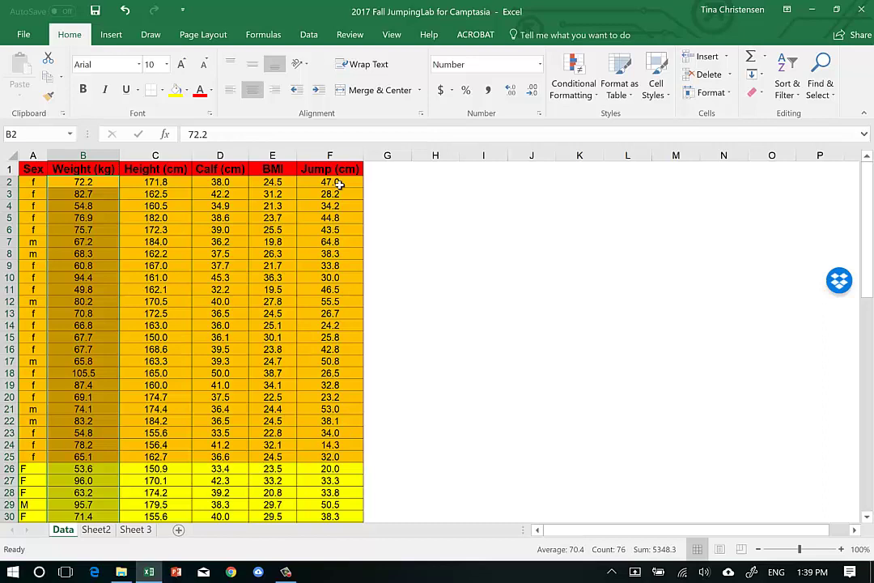
{"action": "mouse_move", "coordinate": [339, 184]}
{"action": "left_mouse_down"}
{"action": "mouse_move", "coordinate": [328, 212]}
{"action": "mouse_move", "coordinate": [312, 522]}
{"action": "mouse_move", "coordinate": [325, 551]}
{"action": "mouse_move", "coordinate": [334, 502]}
{"action": "mouse_move", "coordinate": [326, 466]}
{"action": "left_mouse_up"}
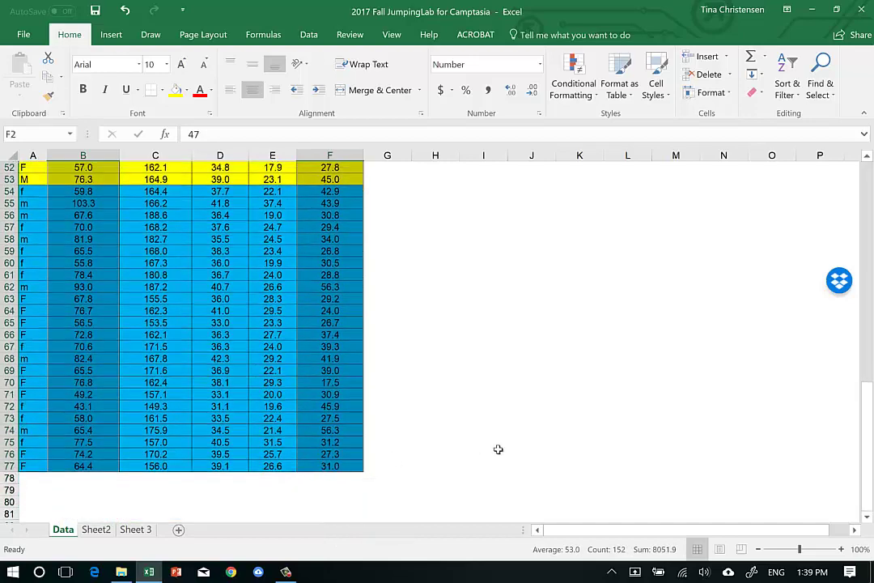
{"action": "scroll", "coordinate": [583, 421], "scroll_direction": "up", "scroll_amount": 11}
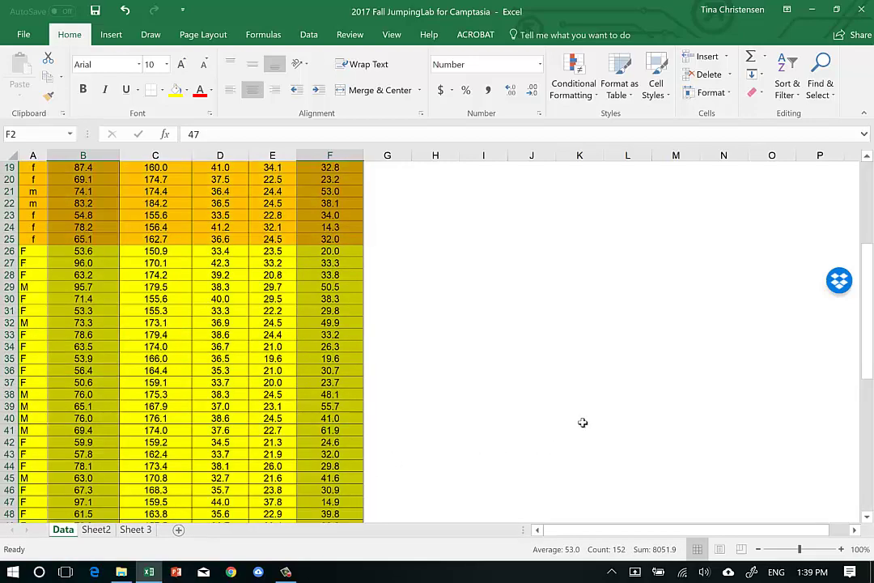
{"action": "scroll", "coordinate": [582, 421], "scroll_direction": "up", "scroll_amount": 6}
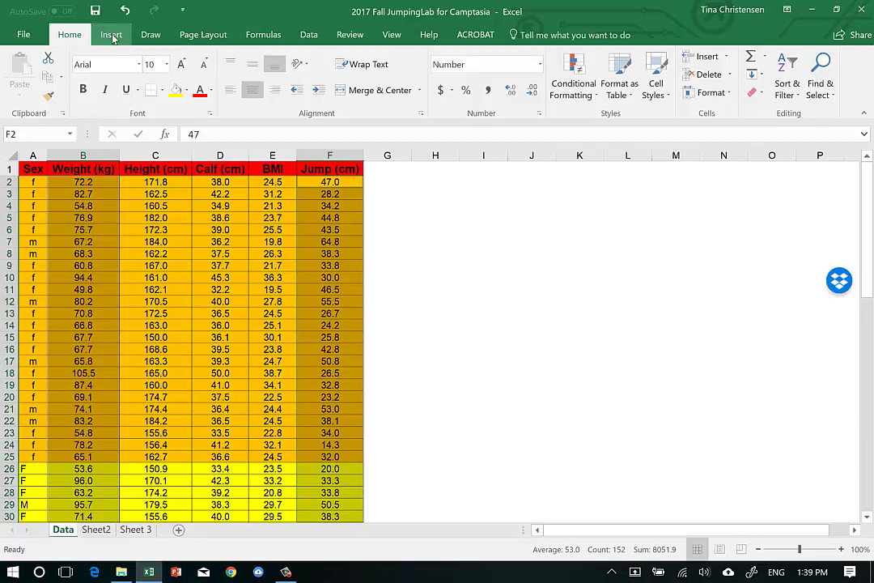
- Insert a plain Scatter chart of jump height against weight
{"action": "left_click", "coordinate": [112, 36]}
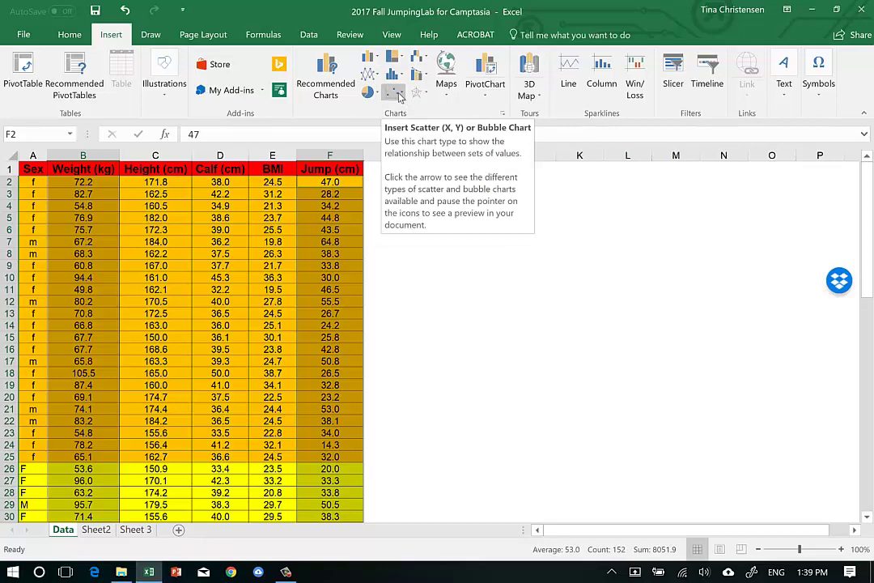
{"action": "left_click", "coordinate": [399, 97]}
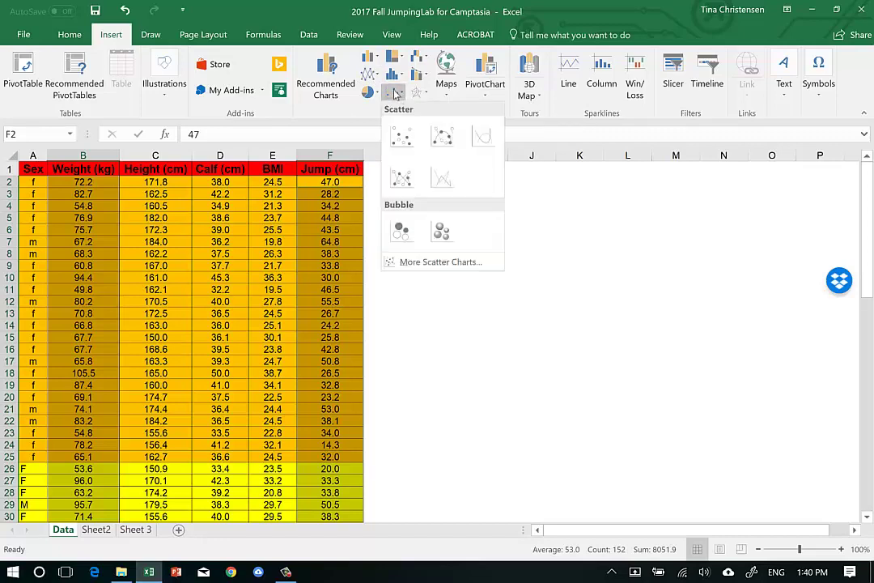
{"action": "left_click", "coordinate": [401, 141]}
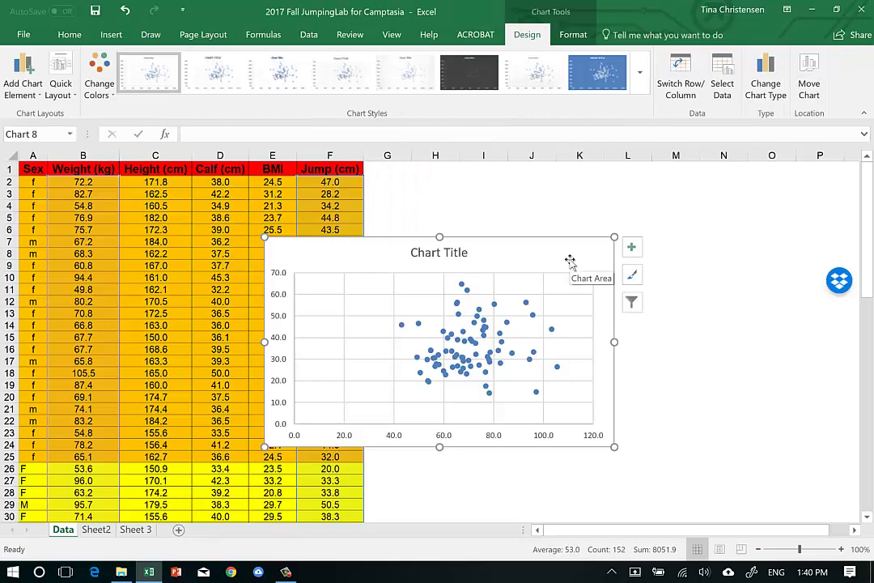
- Move the scatter chart to the right of the Jump column and reselect it
{"action": "mouse_move", "coordinate": [569, 261]}
{"action": "left_mouse_down"}
{"action": "mouse_move", "coordinate": [683, 203]}
{"action": "mouse_move", "coordinate": [677, 192]}
{"action": "left_mouse_up"}
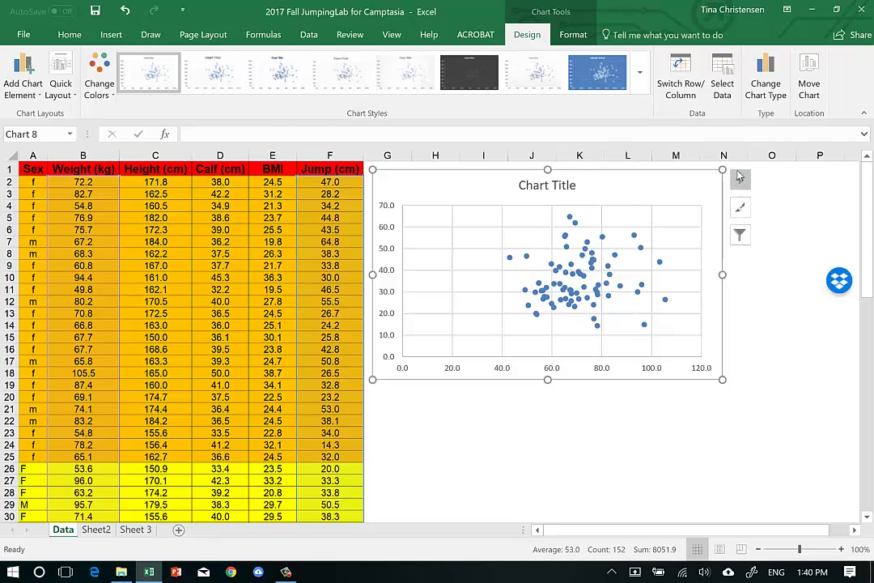
{"action": "left_click", "coordinate": [655, 405]}
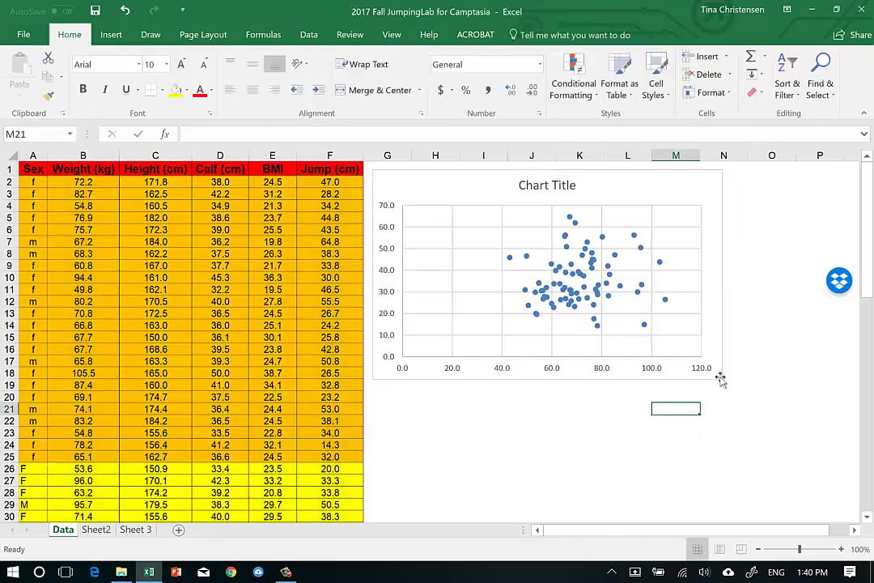
{"action": "left_click", "coordinate": [638, 188]}
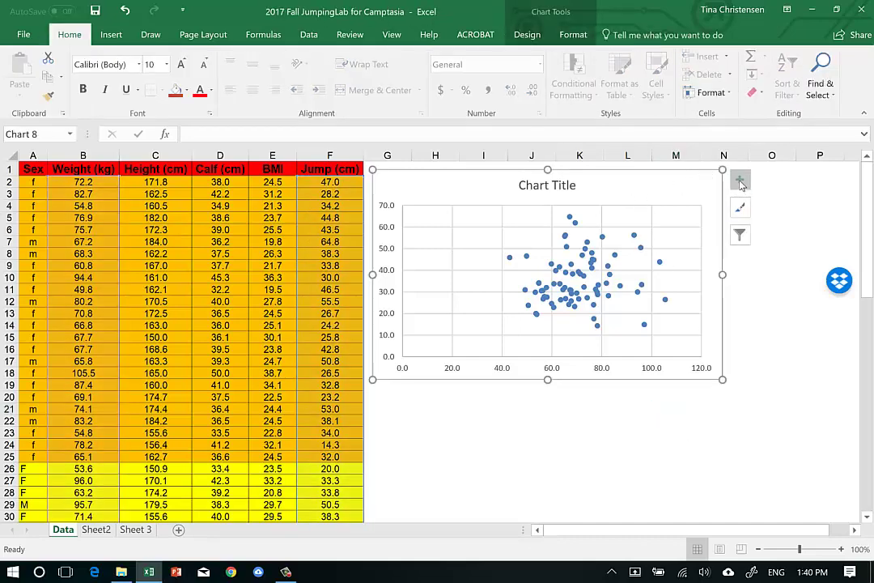
- Add Primary Horizontal and Primary Vertical axis titles through Chart Elements
{"action": "left_click", "coordinate": [741, 182]}
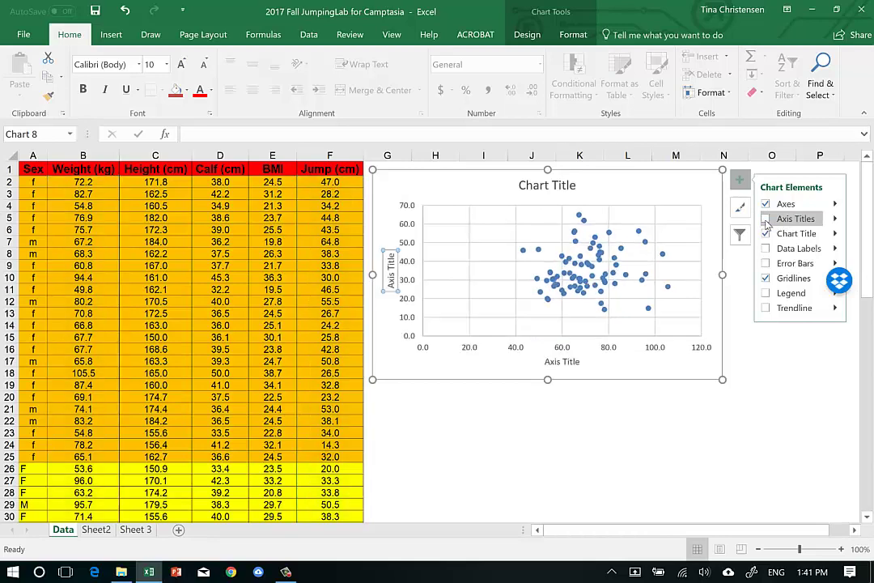
{"action": "left_click", "coordinate": [835, 218]}
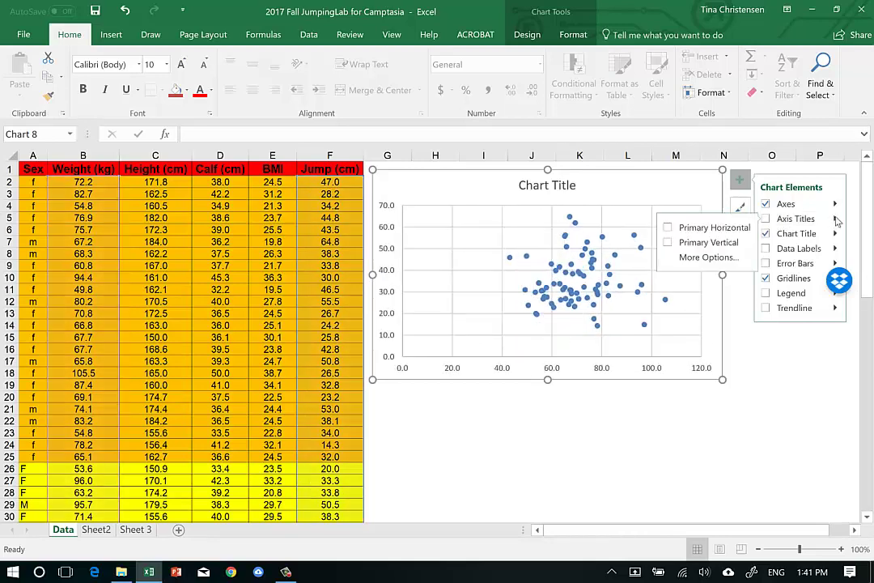
{"action": "left_click", "coordinate": [670, 230]}
{"action": "left_click", "coordinate": [666, 243]}
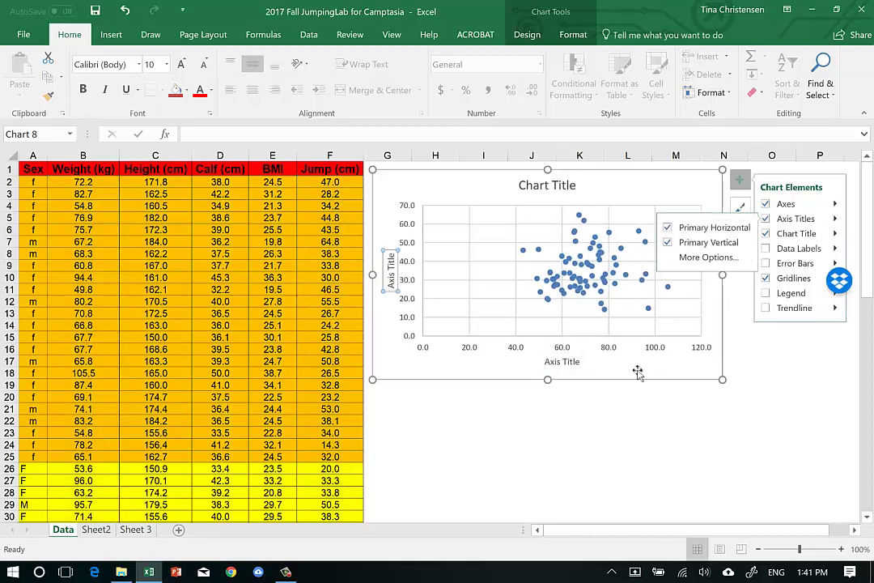
- Replace the horizontal axis placeholder with the title 'Subjects Weight (kg)'
{"action": "left_click", "coordinate": [574, 364]}
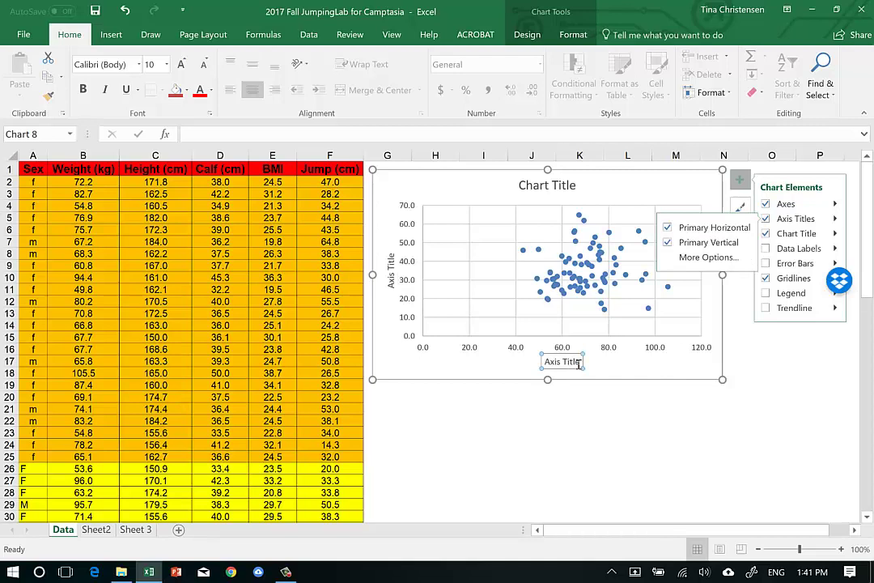
{"action": "left_click_drag", "start_coordinate": [581, 361], "coordinate": [550, 363]}
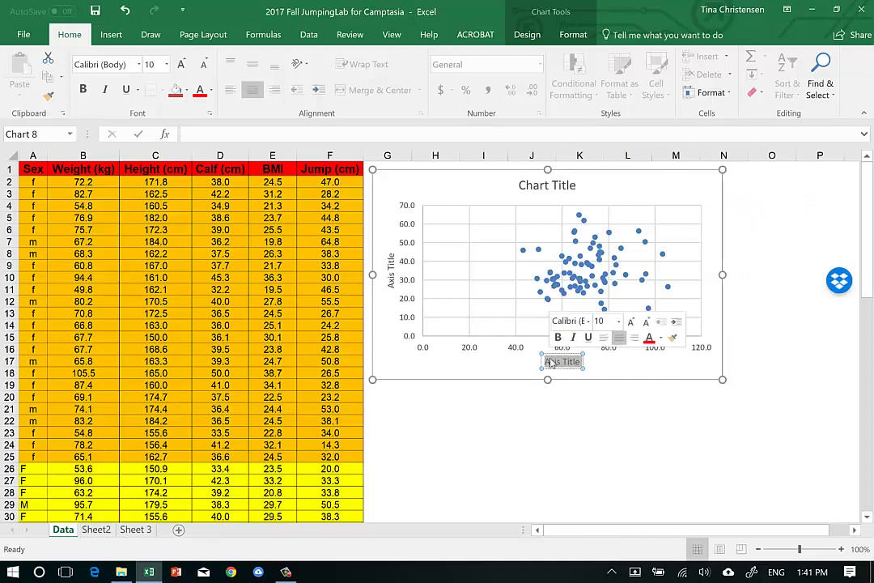
{"action": "key", "text": "BackSpace"}
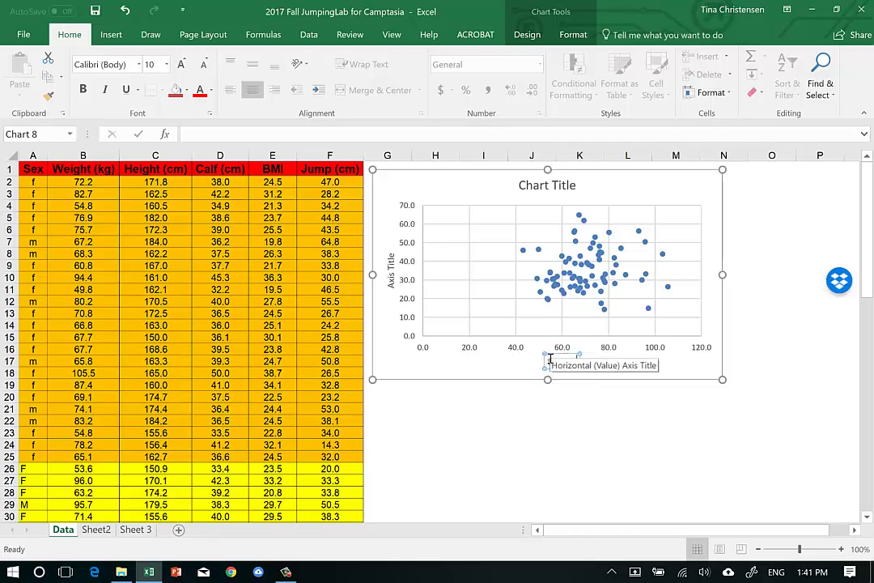
{"action": "type", "text": "W"}
{"action": "type", "text": "ubject"}
{"action": "type", "text": "h"}
{"action": "type", "text": "t ("}
{"action": "type", "text": "g"}
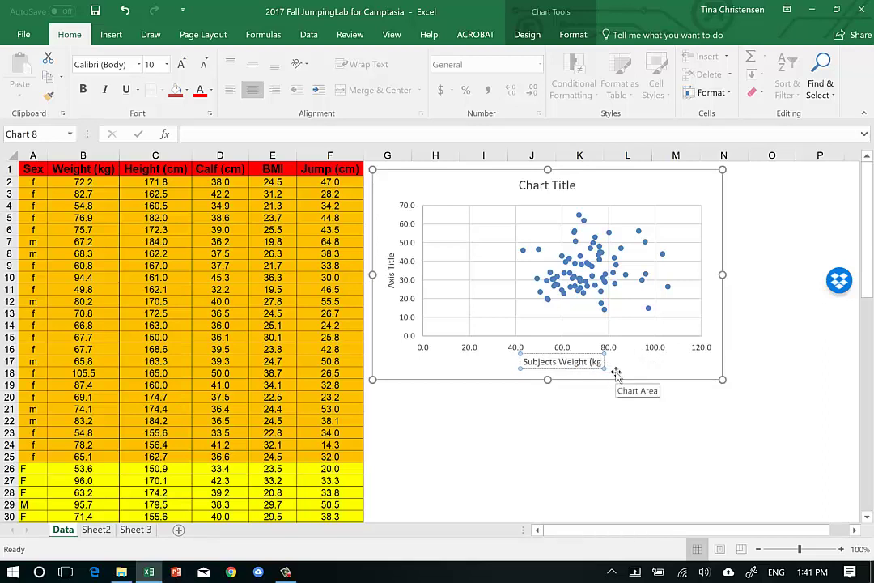
{"action": "type", "text": ")"}
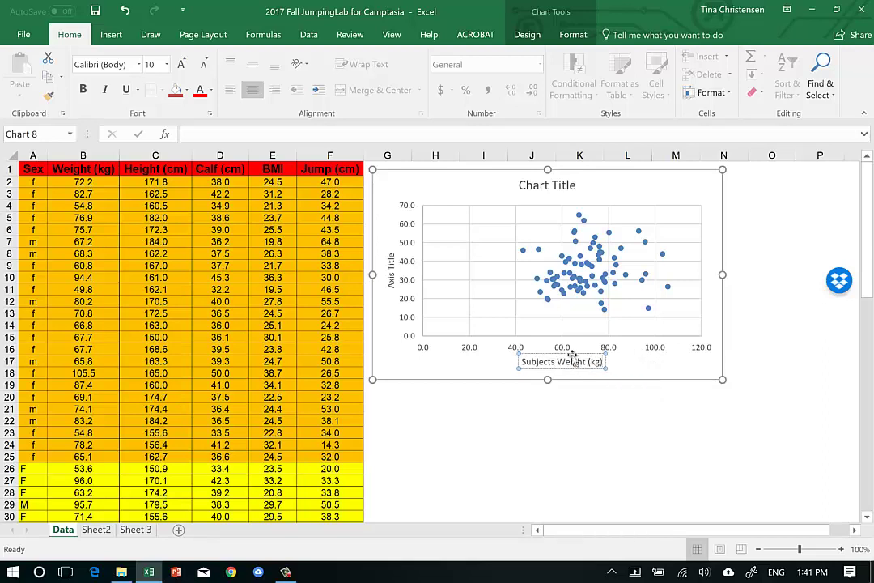
- Retitle the vertical axis 'Jump Height (cm)'
{"action": "left_click", "coordinate": [391, 275]}
{"action": "left_click", "coordinate": [392, 257]}
{"action": "key", "text": "BackSpace"}
{"action": "key", "text": "BackSpace"}
{"action": "key", "text": "BackSpace"}
{"action": "key", "text": "BackSpace"}
{"action": "key", "text": "BackSpace"}
{"action": "key", "text": "BackSpace"}
{"action": "key", "text": "BackSpace"}
{"action": "key", "text": "BackSpace"}
{"action": "key", "text": "BackSpace"}
{"action": "key", "text": "BackSpace"}
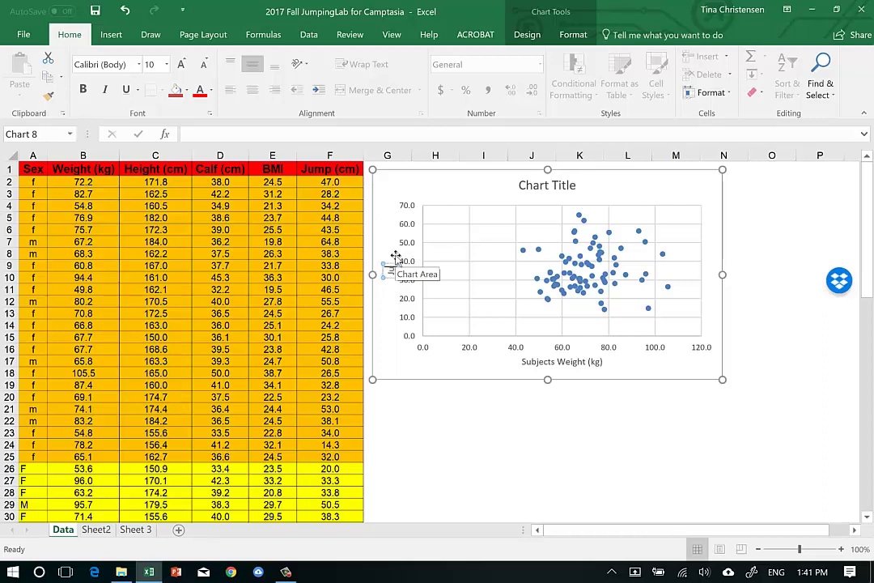
{"action": "type", "text": "Jump Hei"}
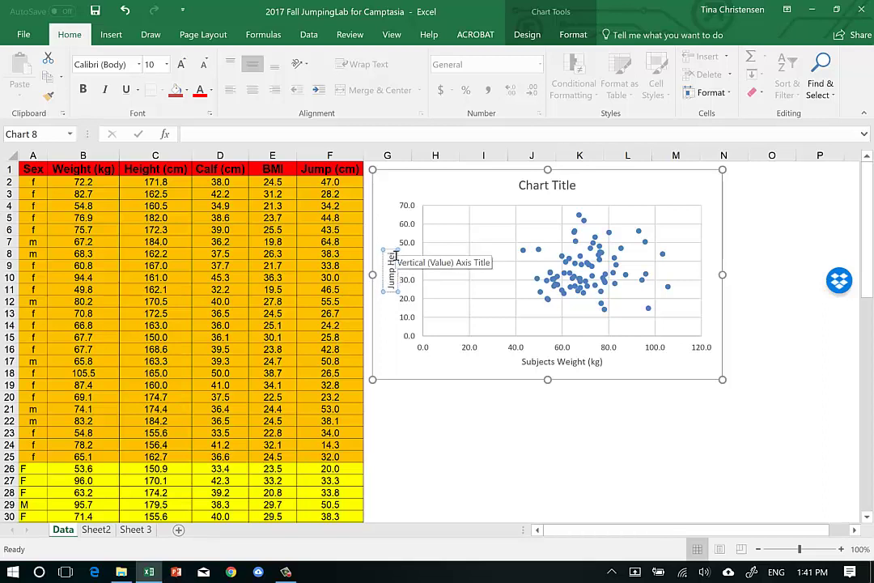
{"action": "type", "text": "ght"}
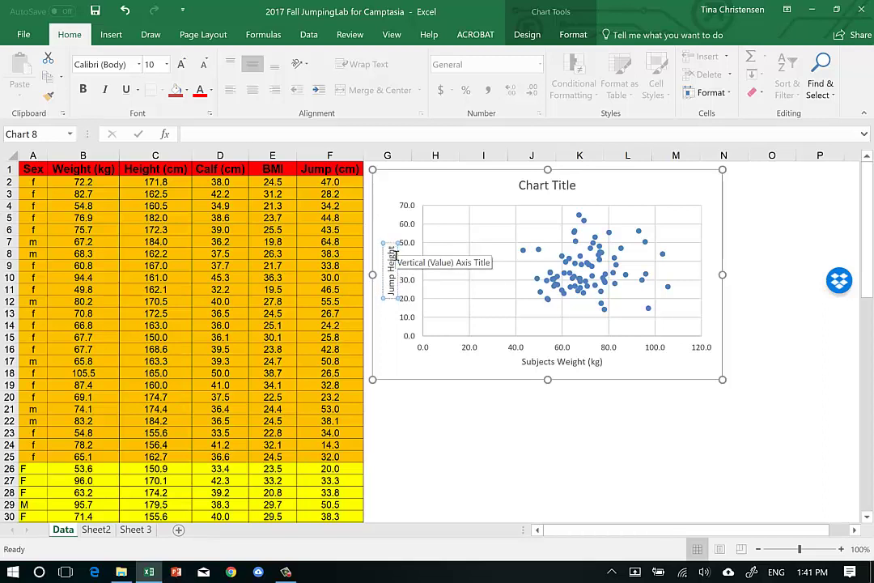
{"action": "type", "text": " (cm"}
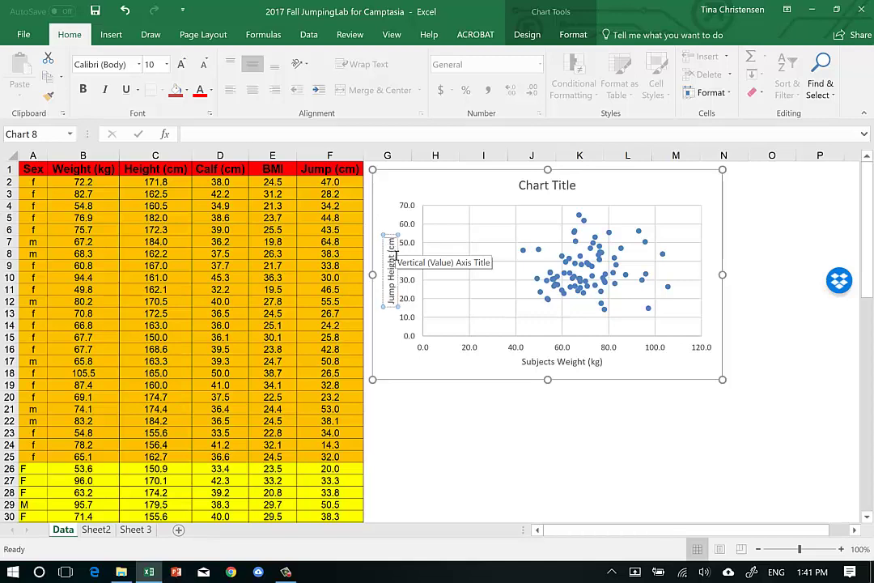
{"action": "type", "text": ")"}
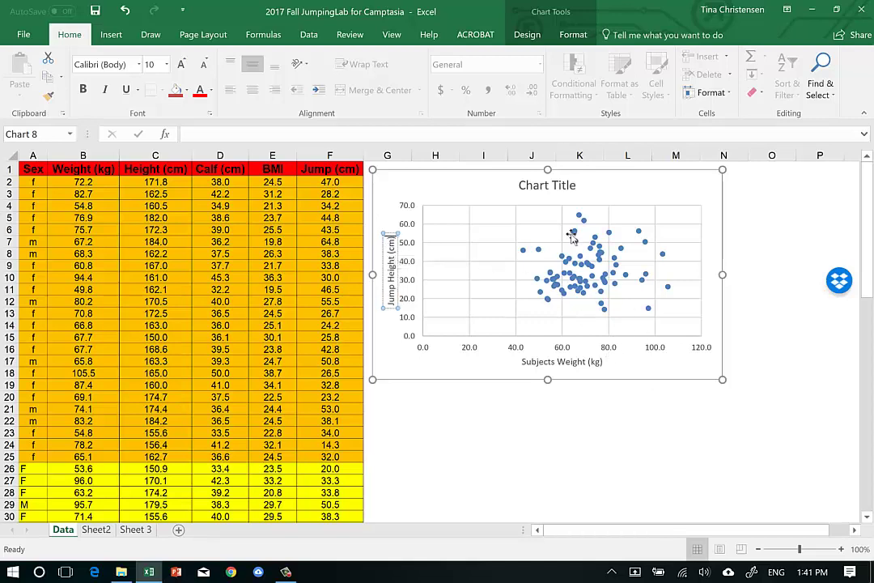
- Replace the placeholder chart title with 'Dependence of Jump Height on Weight'
{"action": "left_click", "coordinate": [564, 185]}
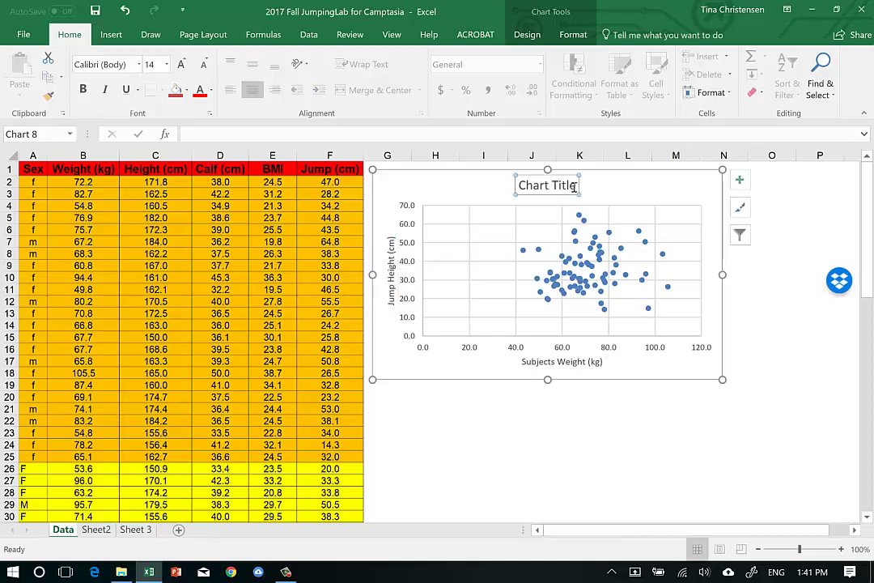
{"action": "left_click_drag", "start_coordinate": [574, 186], "coordinate": [520, 185]}
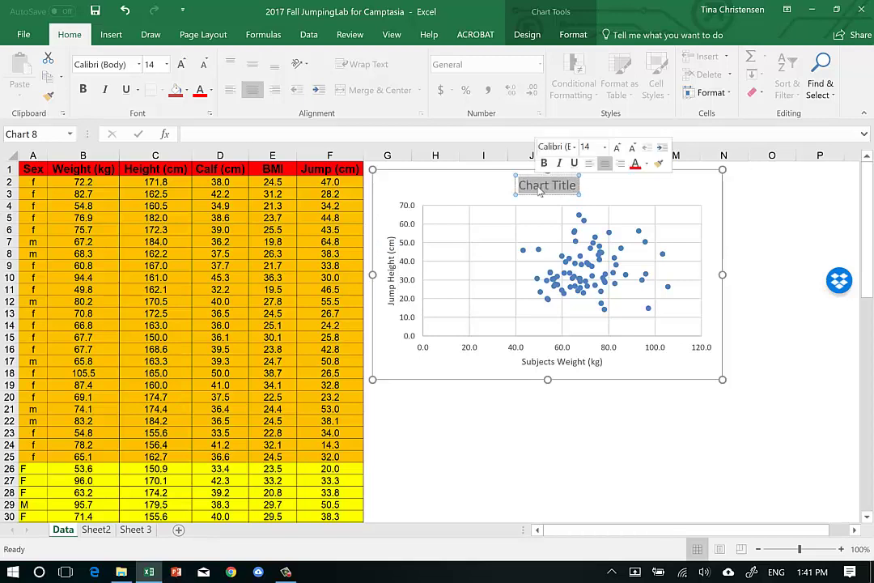
{"action": "type", "text": "Dependence of Jump Height on Weight"}
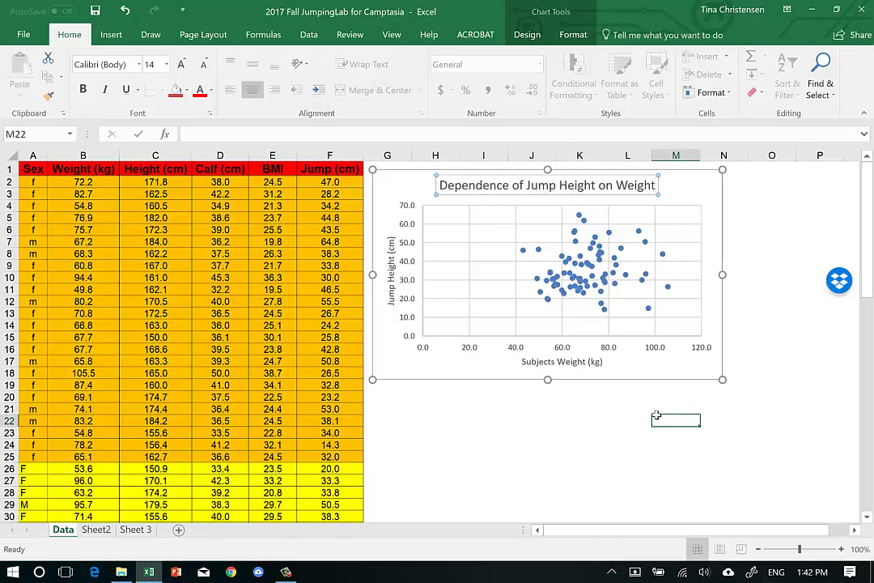
{"action": "left_click", "coordinate": [656, 414]}
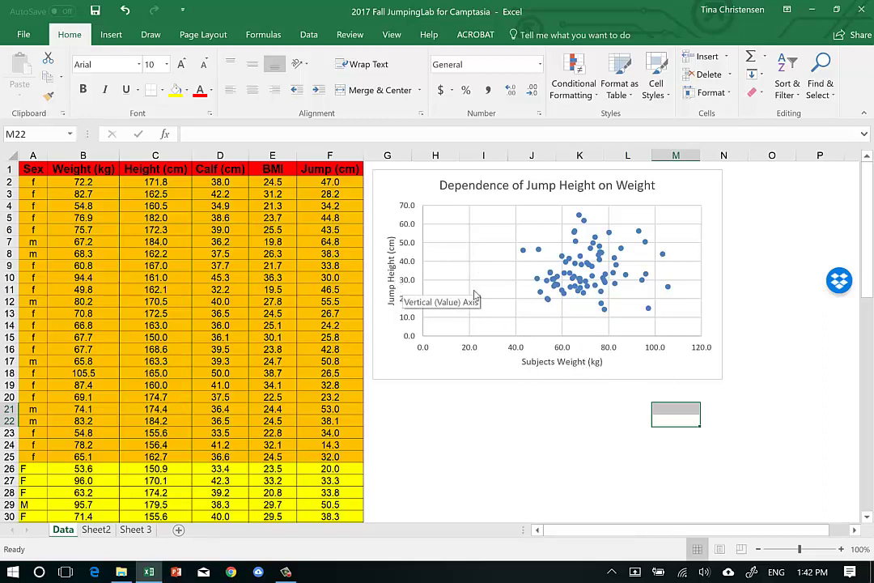
- Add a linear trendline to the scatter chart with the R-squared value displayed
{"action": "left_click", "coordinate": [683, 189]}
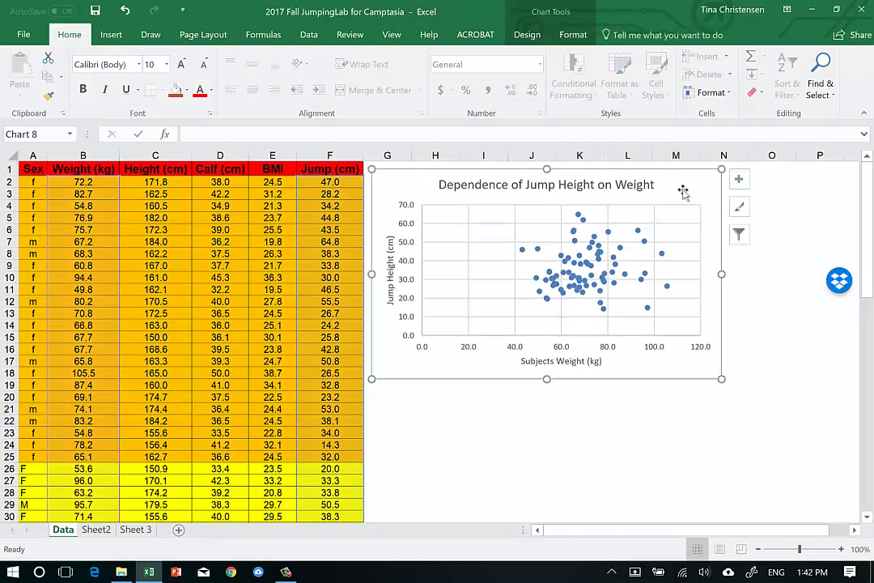
{"action": "left_click", "coordinate": [740, 183]}
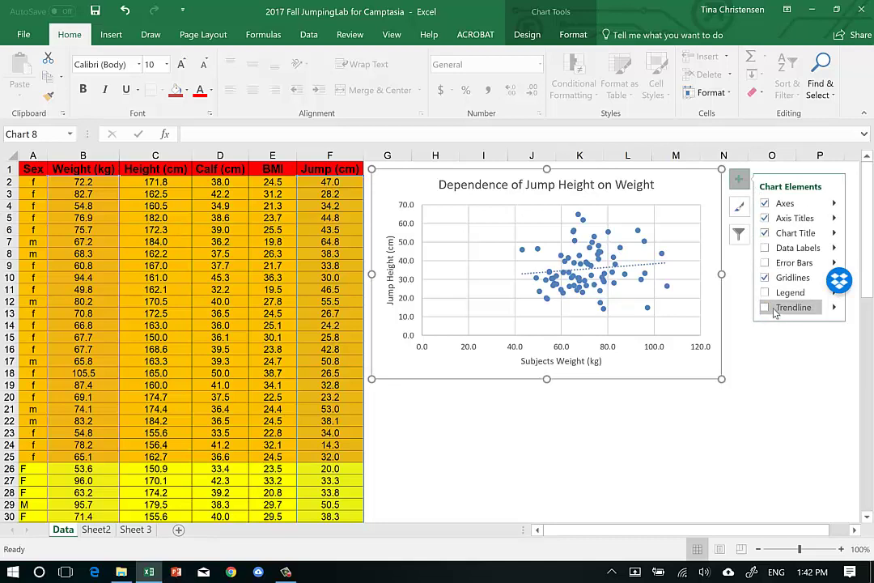
{"action": "left_click", "coordinate": [767, 309]}
{"action": "left_click", "coordinate": [836, 312]}
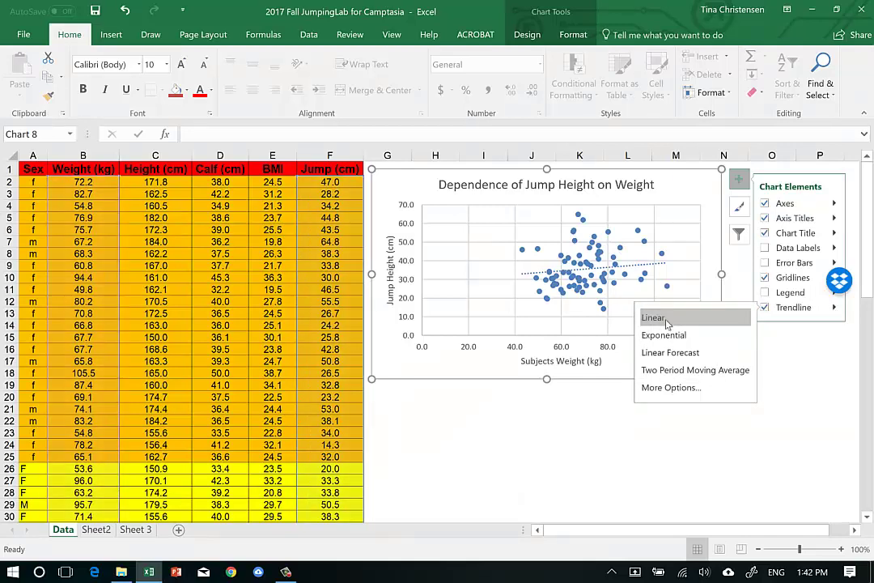
{"action": "left_click", "coordinate": [684, 392]}
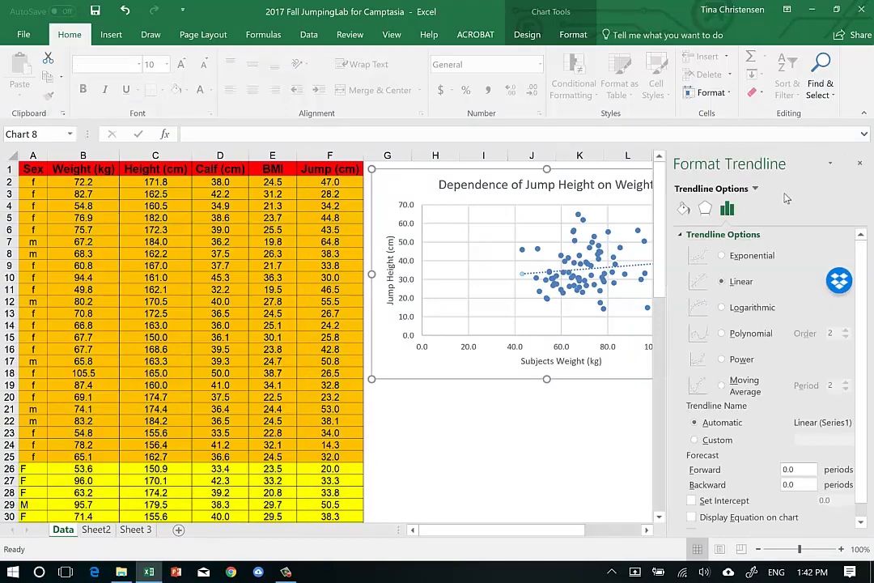
{"action": "scroll", "coordinate": [786, 259], "scroll_direction": "down", "scroll_amount": 1}
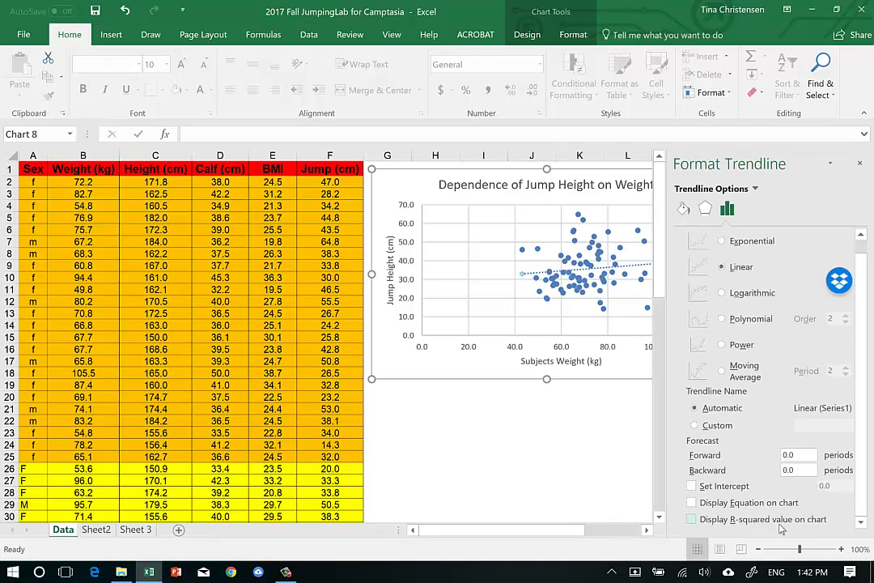
{"action": "left_click", "coordinate": [732, 522]}
{"action": "left_click", "coordinate": [860, 165]}
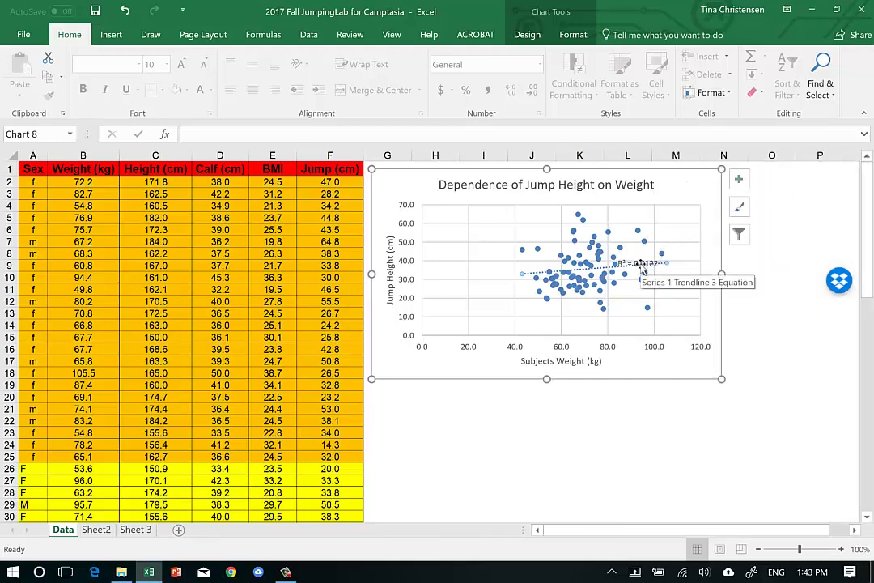
- Move the R² label (0.0122) to the plot's top-right corner
{"action": "left_click", "coordinate": [640, 257]}
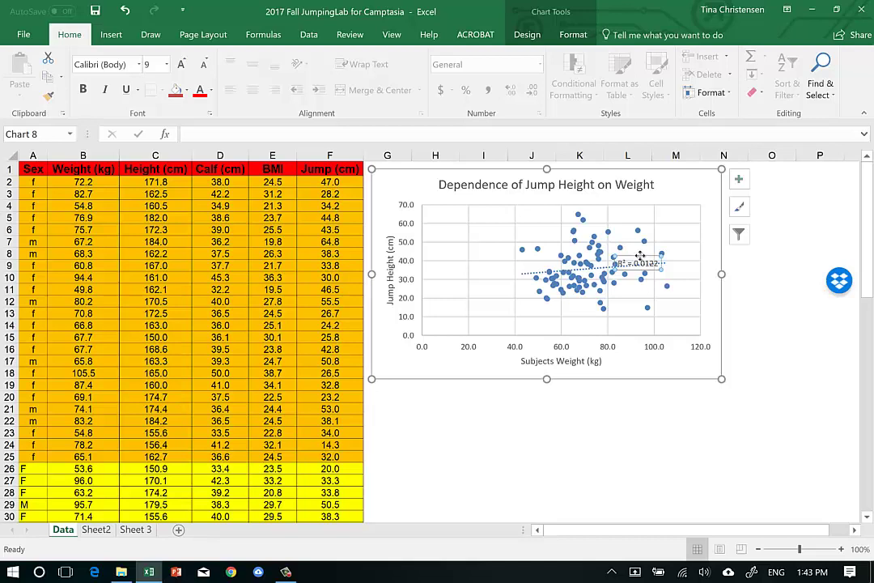
{"action": "left_click_drag", "start_coordinate": [640, 256], "coordinate": [674, 204]}
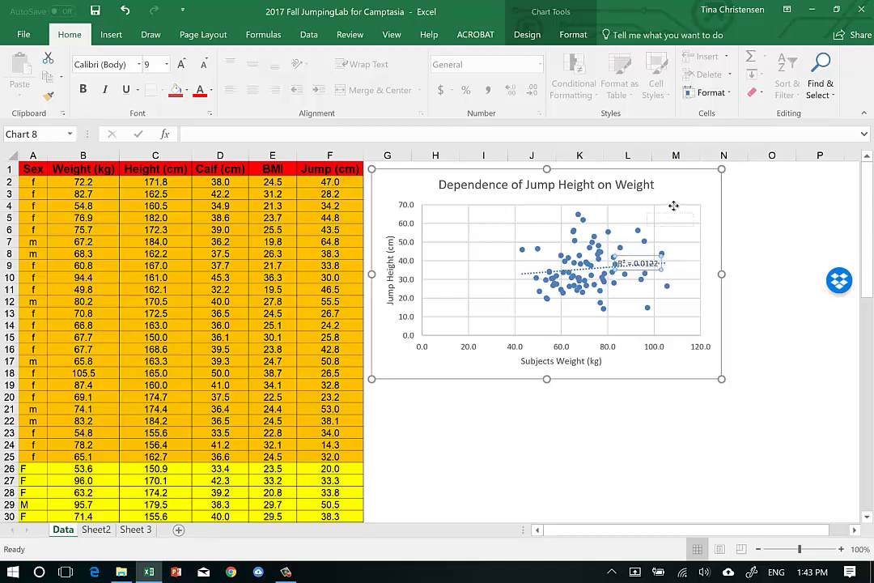
{"action": "left_click_drag", "start_coordinate": [674, 205], "coordinate": [680, 209]}
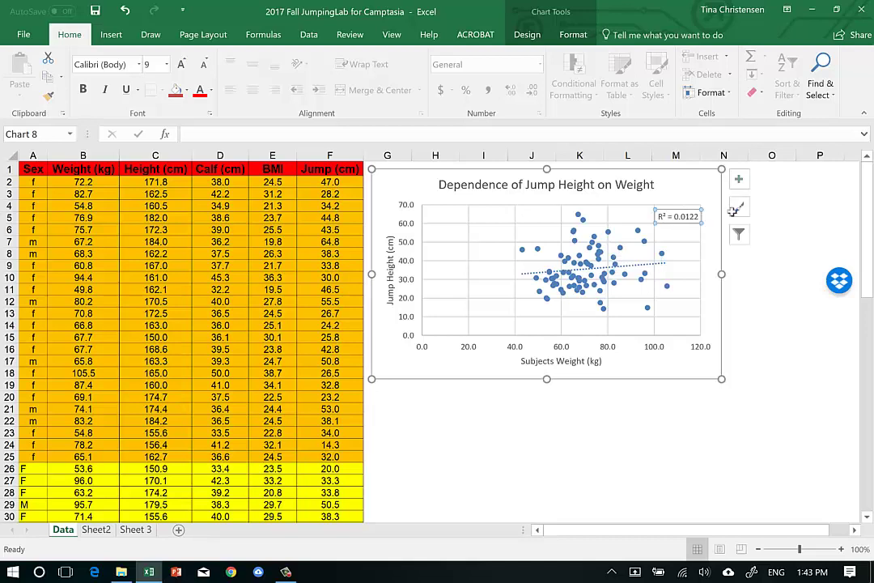
{"action": "left_click", "coordinate": [784, 386]}
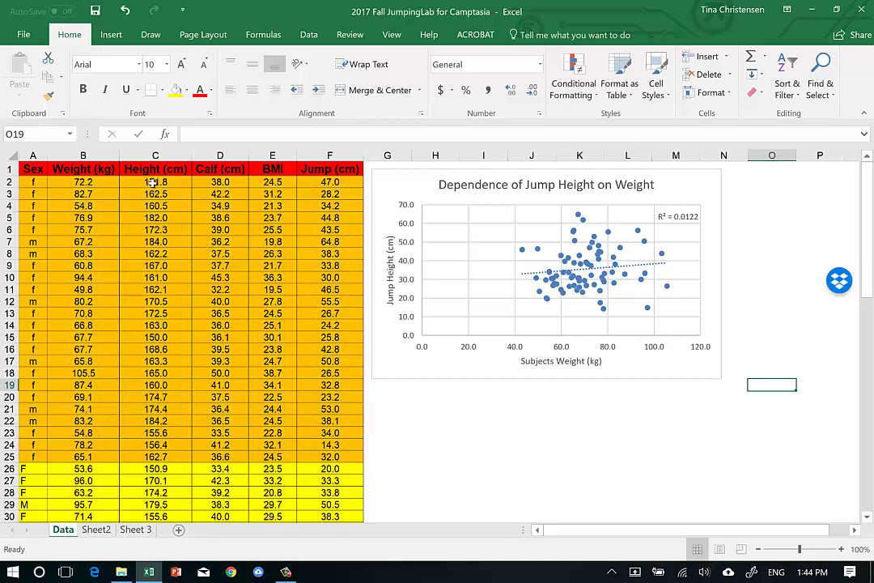
- Select Height values C2:C77 together with Jump values F2:F77
{"action": "left_click", "coordinate": [151, 183]}
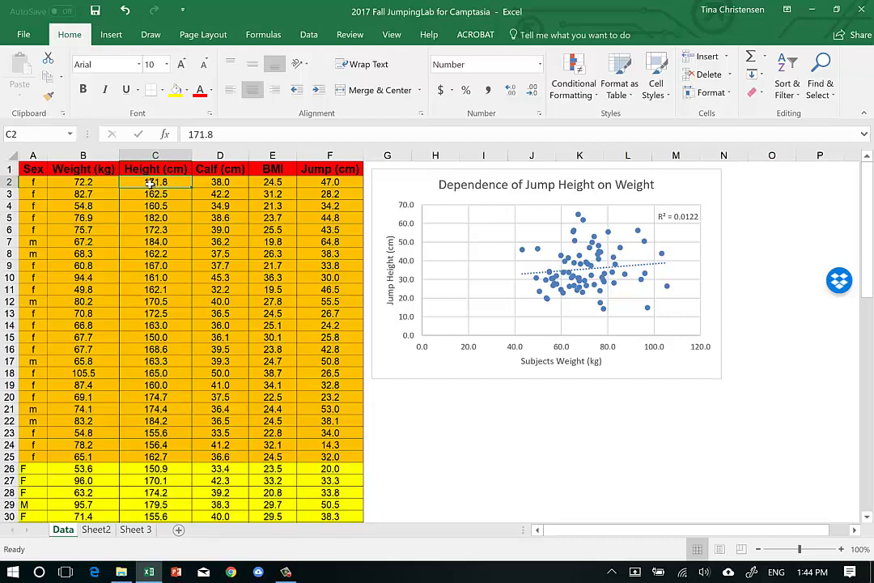
{"action": "left_click_drag", "start_coordinate": [145, 183], "coordinate": [153, 492]}
{"action": "left_click_drag", "start_coordinate": [131, 538], "coordinate": [157, 548]}
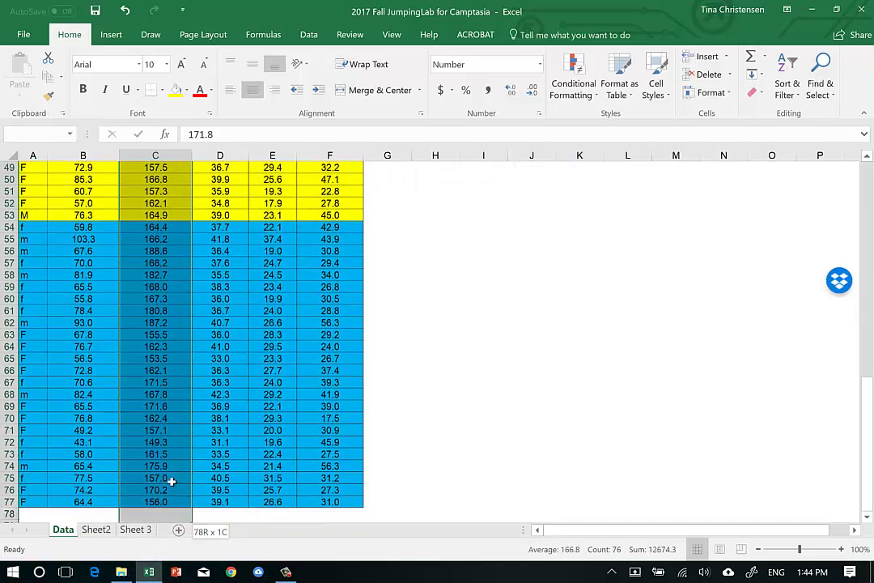
{"action": "left_click_drag", "start_coordinate": [157, 547], "coordinate": [167, 503]}
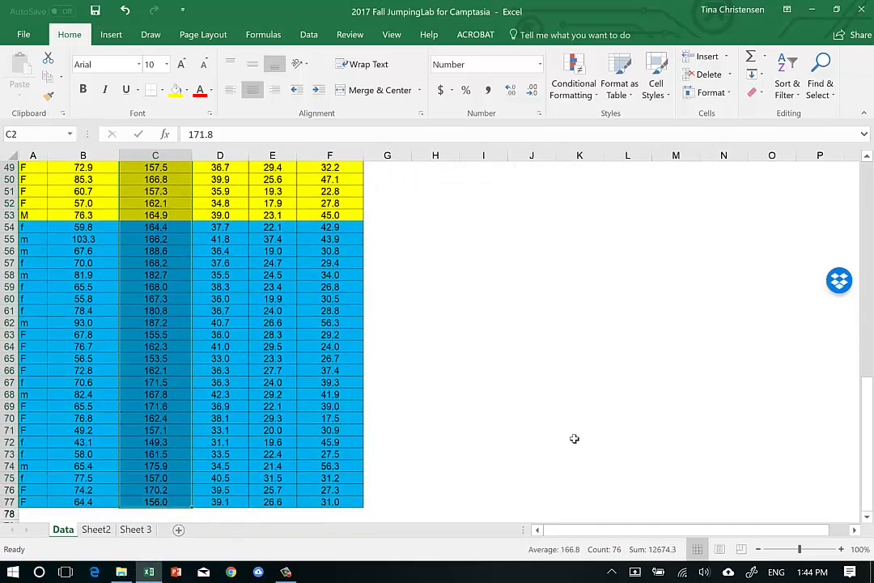
{"action": "scroll", "coordinate": [612, 408], "scroll_direction": "up", "scroll_amount": 13}
{"action": "scroll", "coordinate": [613, 408], "scroll_direction": "up", "scroll_amount": 3}
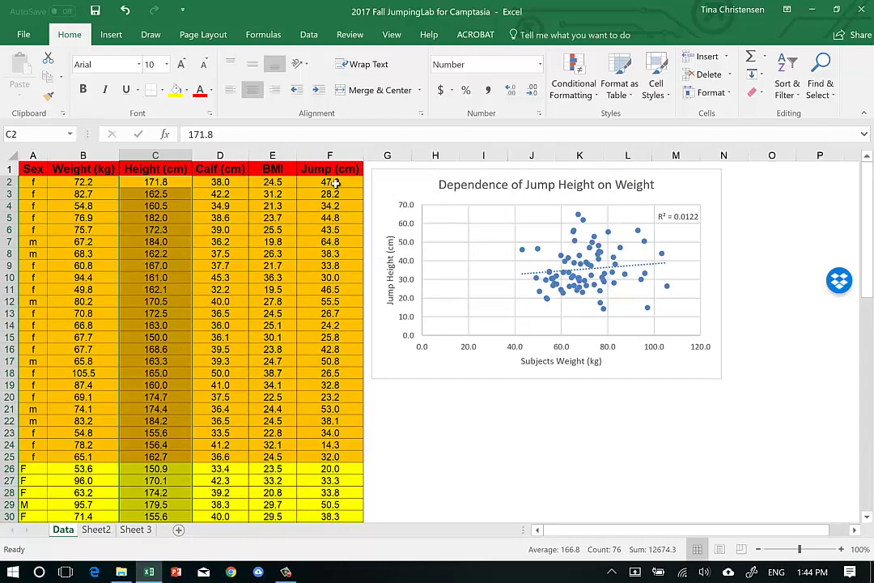
{"action": "mouse_move", "coordinate": [335, 183]}
{"action": "left_mouse_down"}
{"action": "mouse_move", "coordinate": [328, 527]}
{"action": "mouse_move", "coordinate": [343, 564]}
{"action": "mouse_move", "coordinate": [344, 479]}
{"action": "left_mouse_up"}
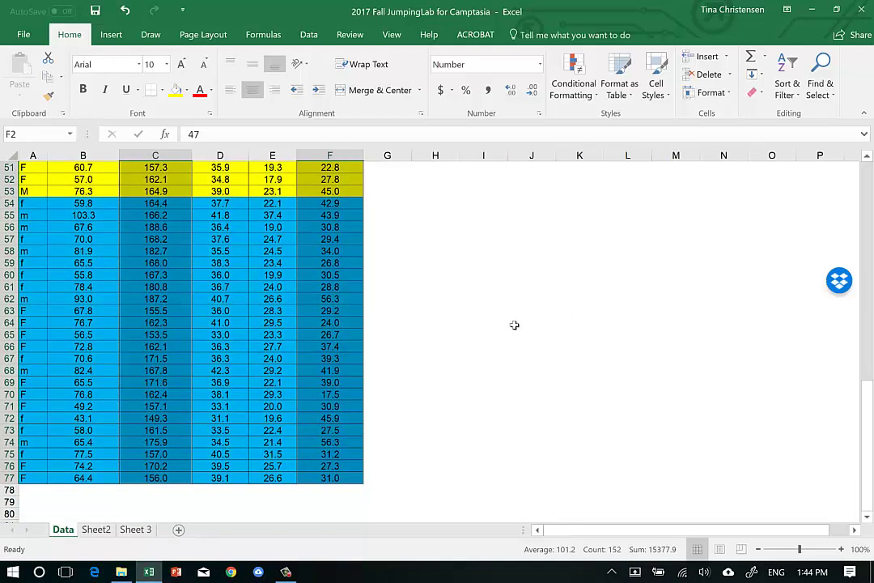
{"action": "scroll", "coordinate": [627, 304], "scroll_direction": "up", "scroll_amount": 13}
{"action": "scroll", "coordinate": [626, 304], "scroll_direction": "up", "scroll_amount": 4}
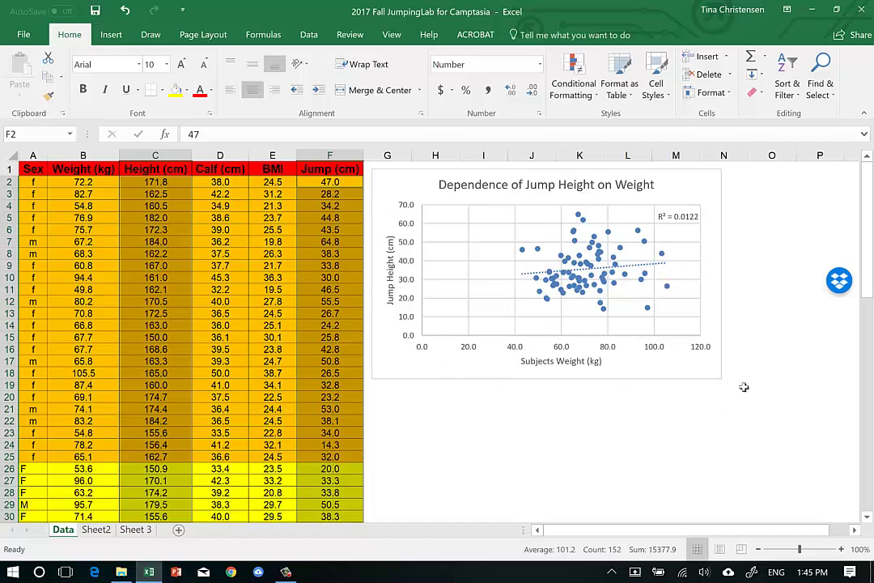
{"action": "scroll", "coordinate": [552, 381], "scroll_direction": "down", "scroll_amount": 4}
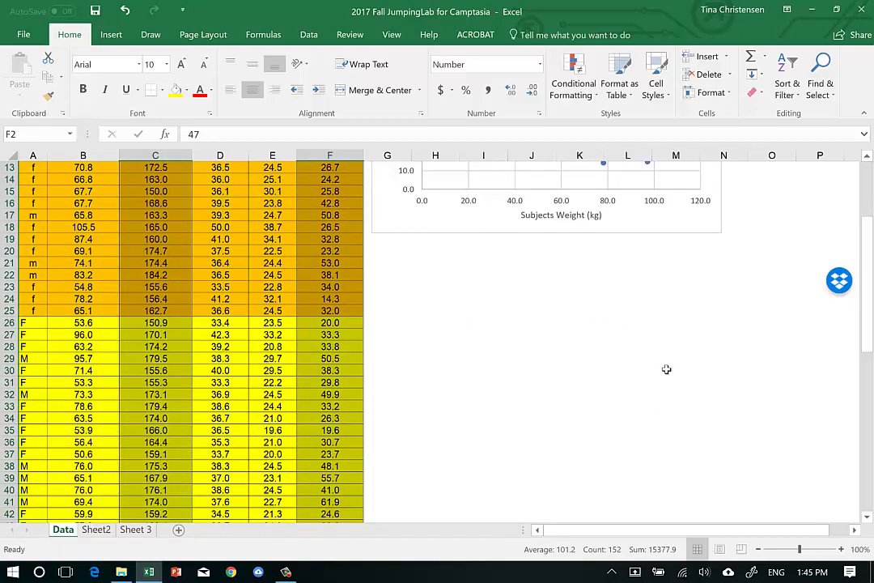
{"action": "scroll", "coordinate": [716, 340], "scroll_direction": "up", "scroll_amount": 4}
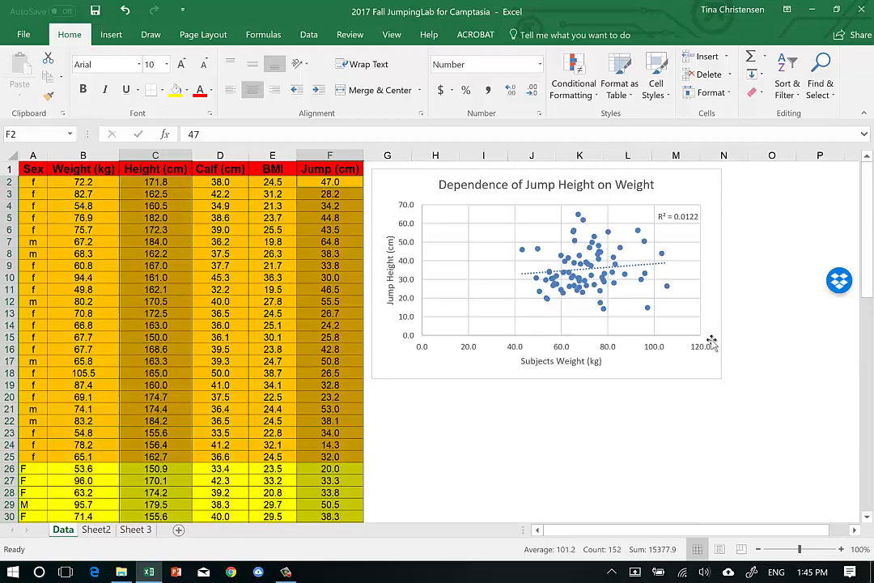